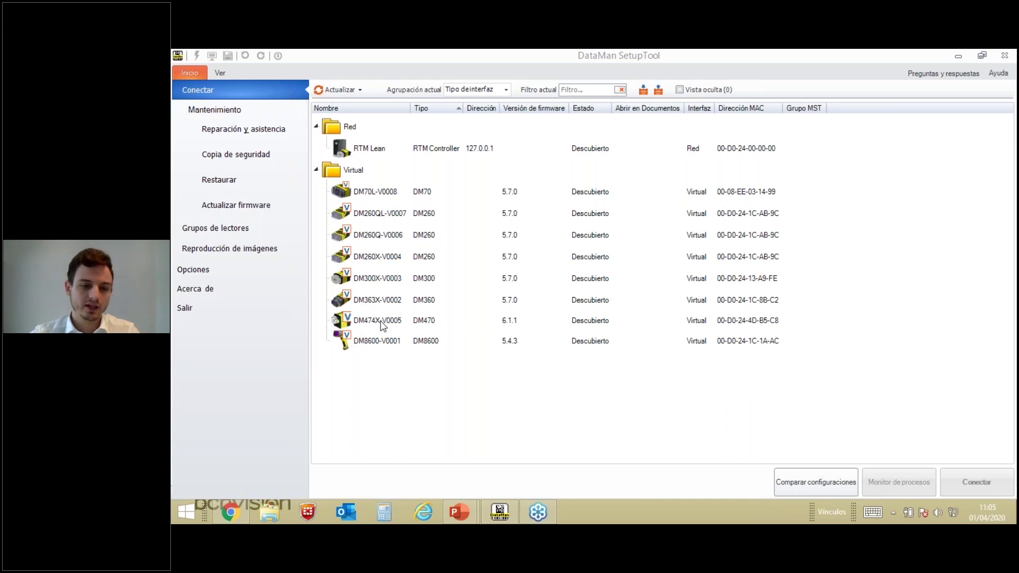
# Connect to the virtual reader DM474X-V0005 and set its application type to En movimiento.
pyautogui.doubleClick(383, 325)
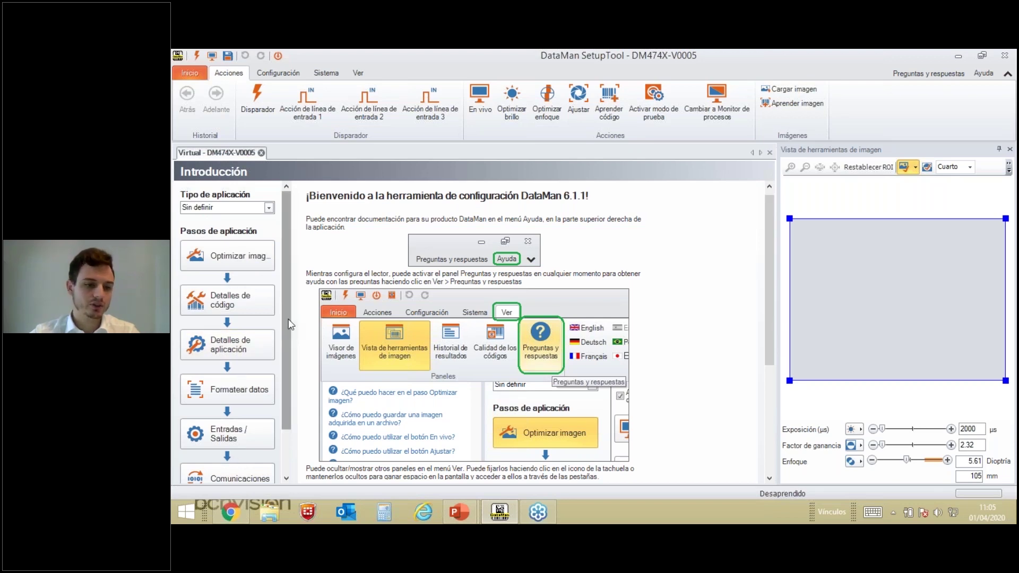
pyautogui.scroll(-3, 281, 372)
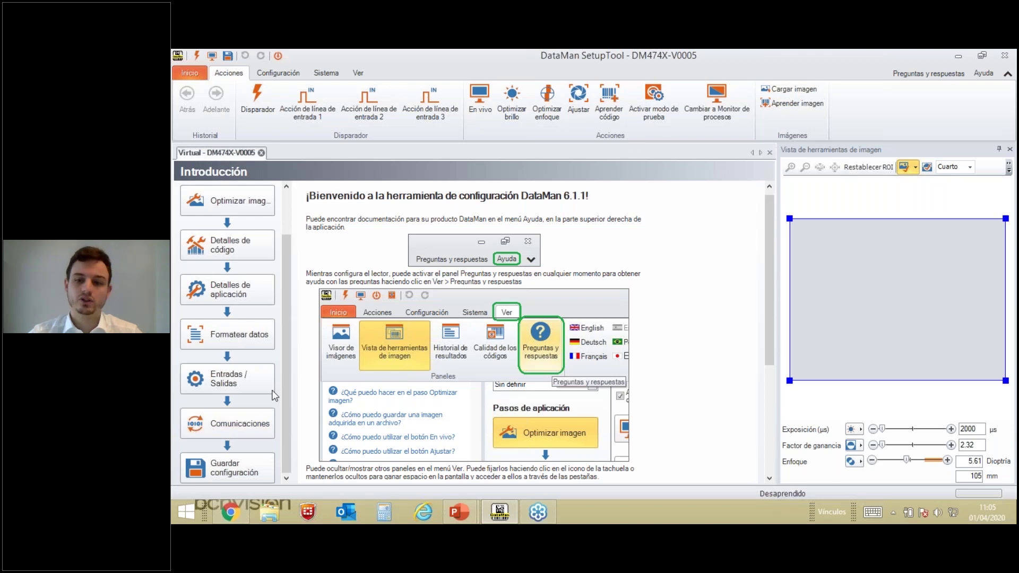
pyautogui.scroll(2, 267, 312)
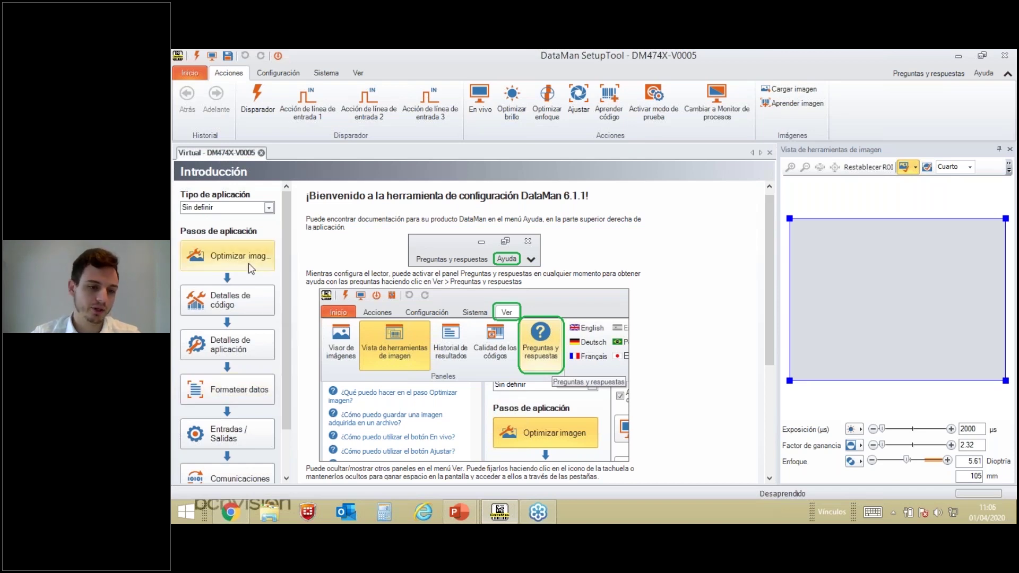
pyautogui.click(271, 209)
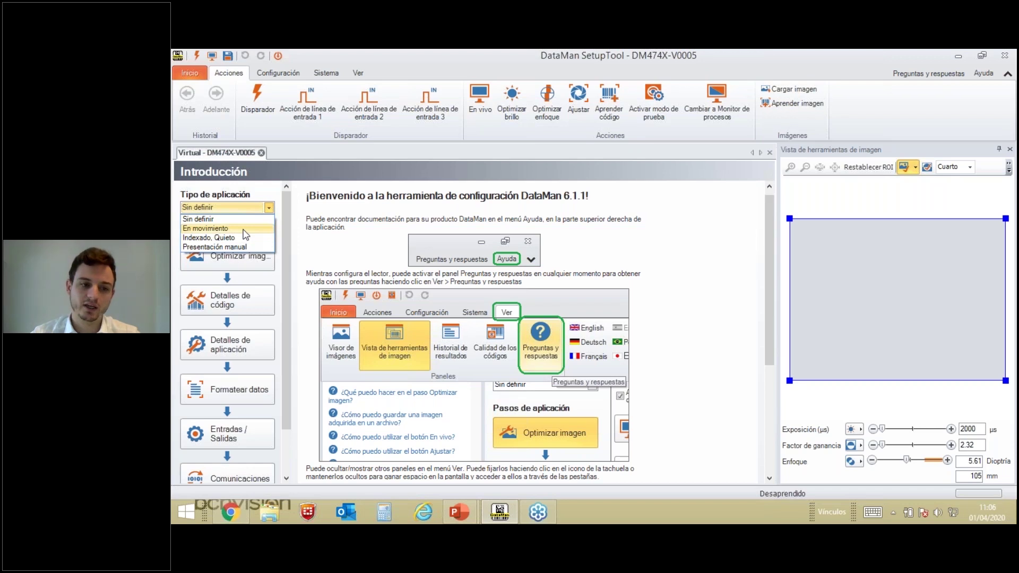
pyautogui.click(244, 229)
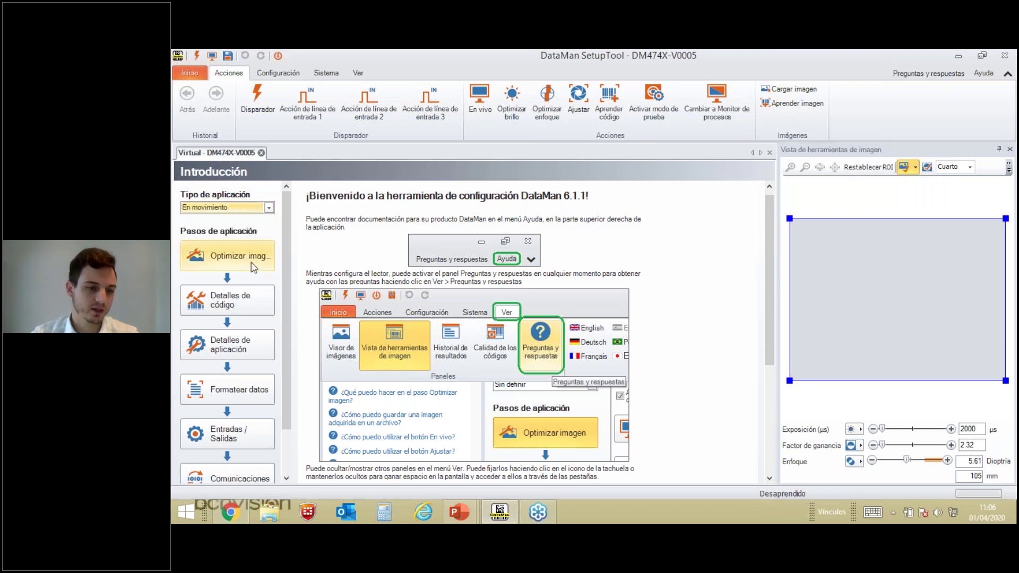
# Examine the basic image optimization settings and the options available for the En vivo mode.
pyautogui.click(252, 262)
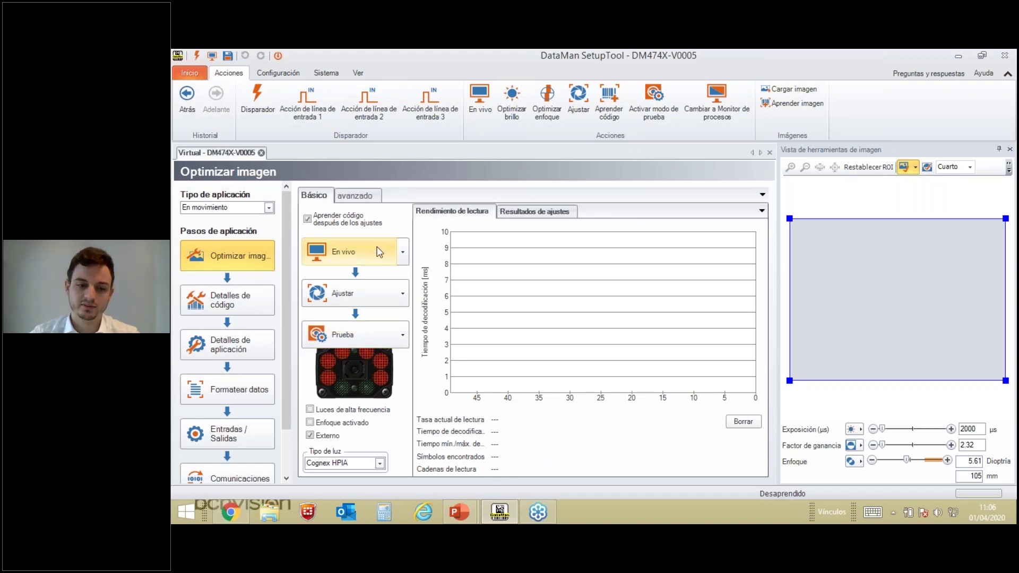
pyautogui.click(403, 258)
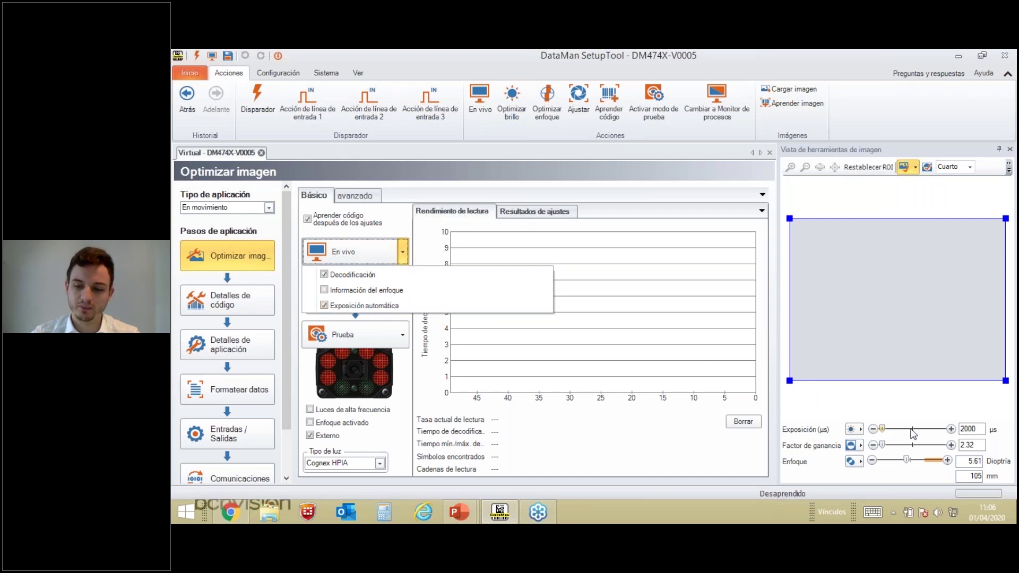
pyautogui.click(402, 260)
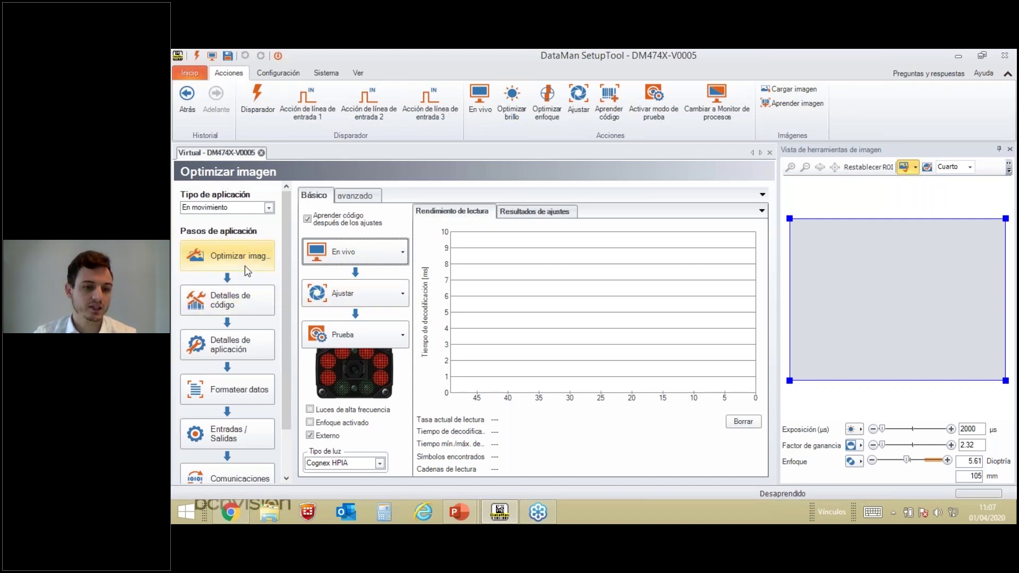
# Examine the code details: the enabled 2D, 1D and stacked symbologies and the number of codes to read.
pyautogui.click(233, 302)
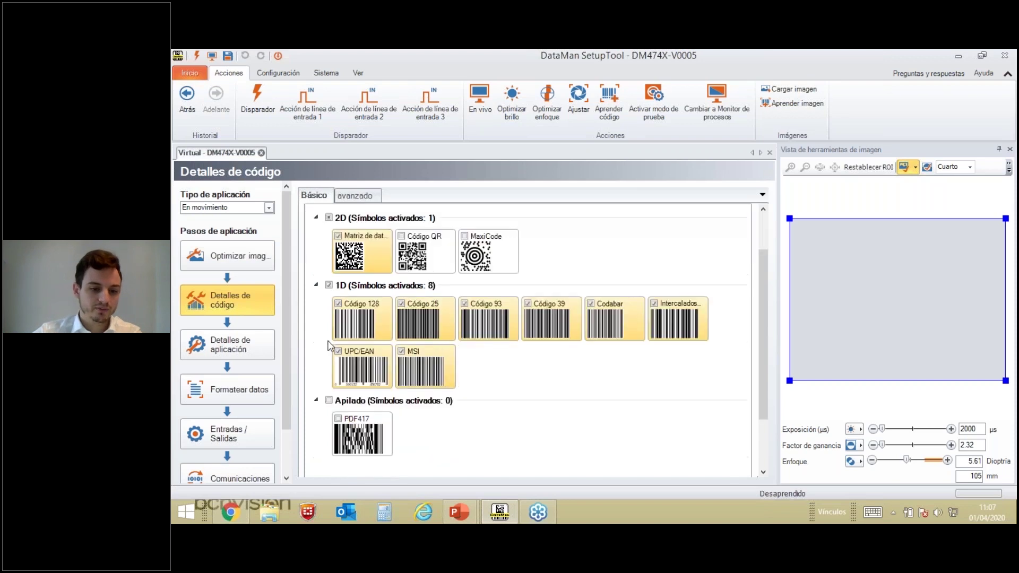
pyautogui.scroll(-3, 759, 297)
pyautogui.moveTo(756, 333); pyautogui.dragTo(757, 336)
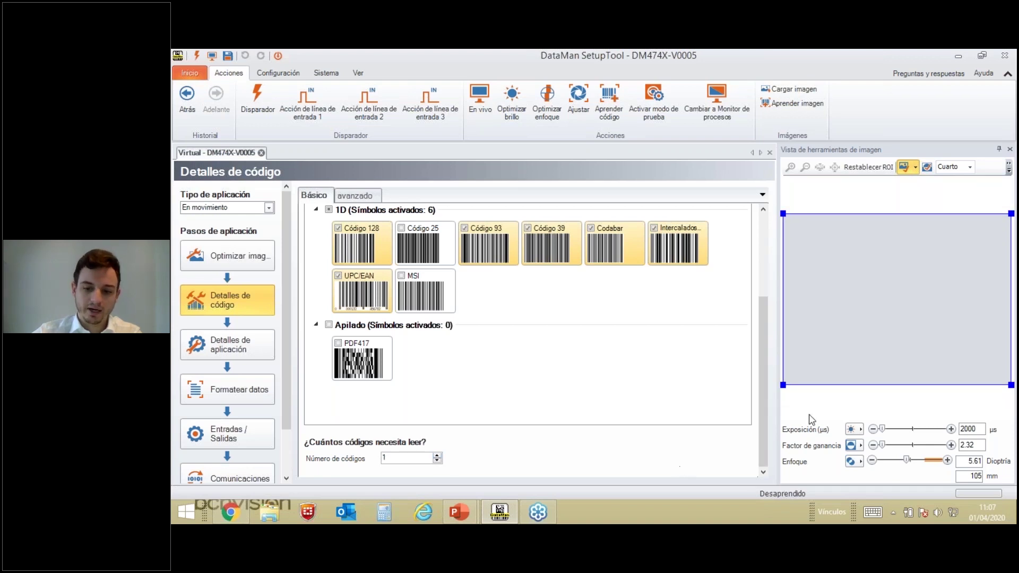
pyautogui.moveTo(763, 409); pyautogui.dragTo(757, 327)
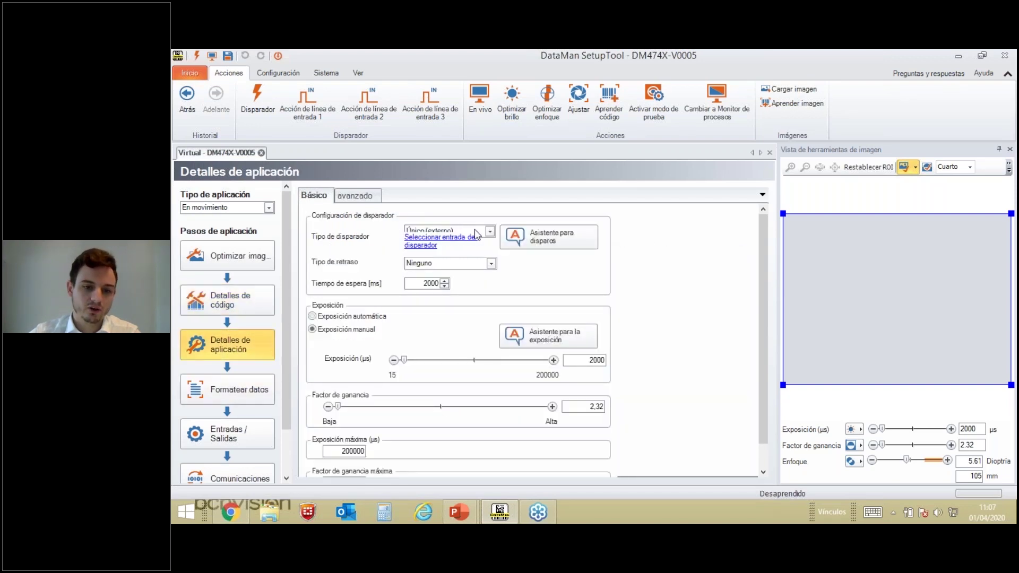
# Examine the available trigger types and the exposure and gain settings in the application details.
pyautogui.click(476, 234)
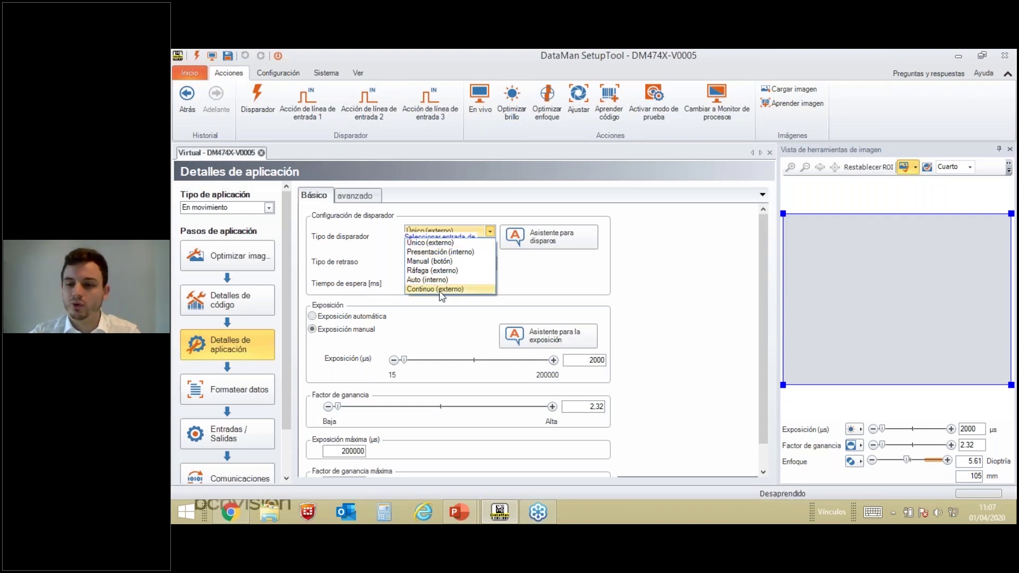
pyautogui.click(489, 232)
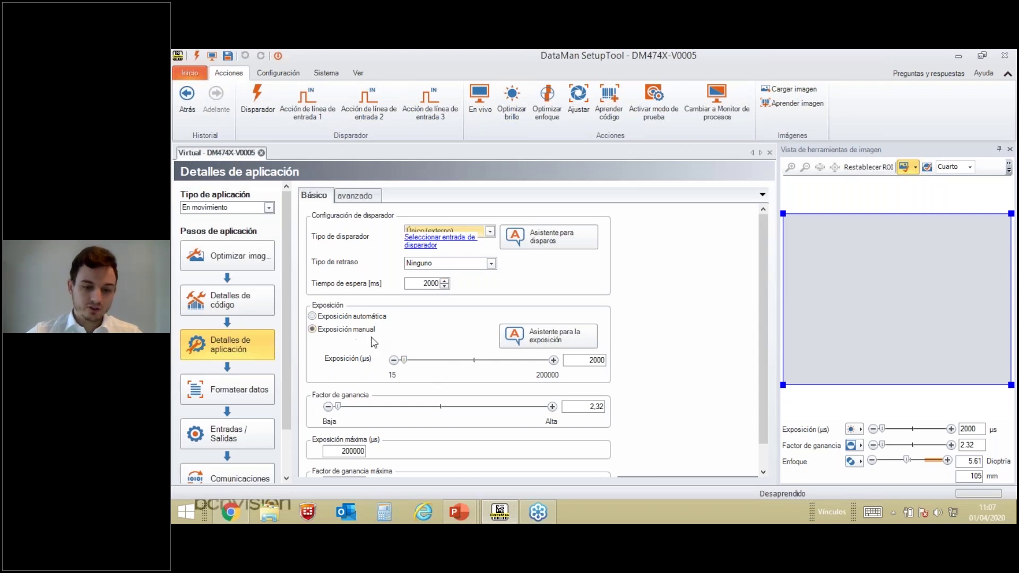
pyautogui.scroll(-1, 392, 342)
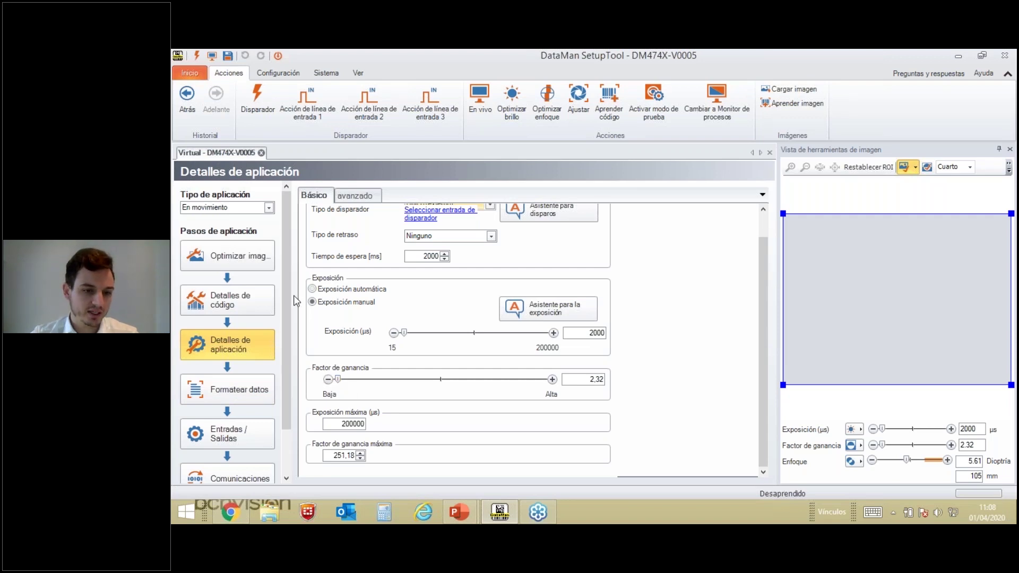
# Examine the data formatting options and the default onResult script for script-based formatting.
pyautogui.click(245, 394)
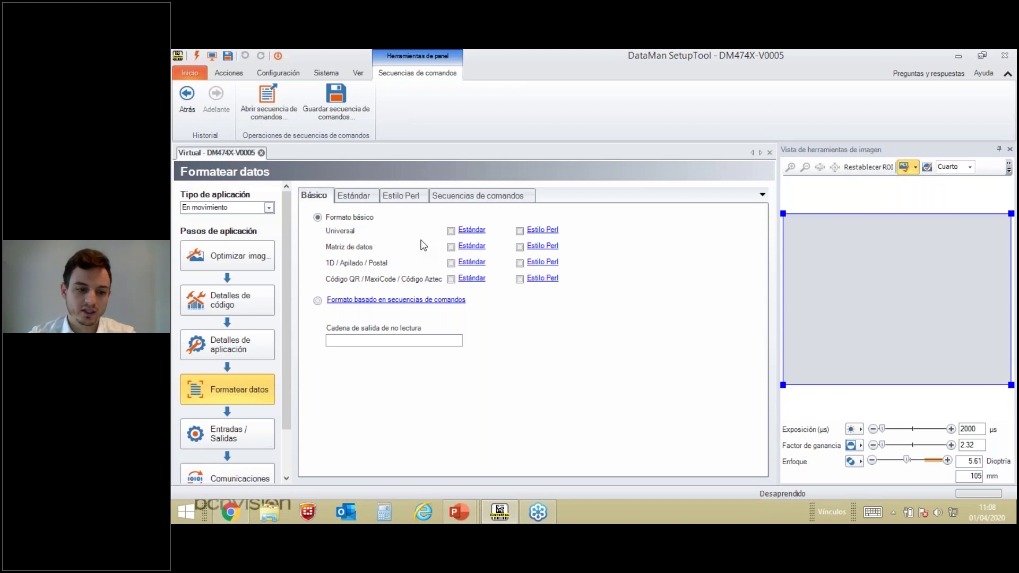
pyautogui.click(471, 201)
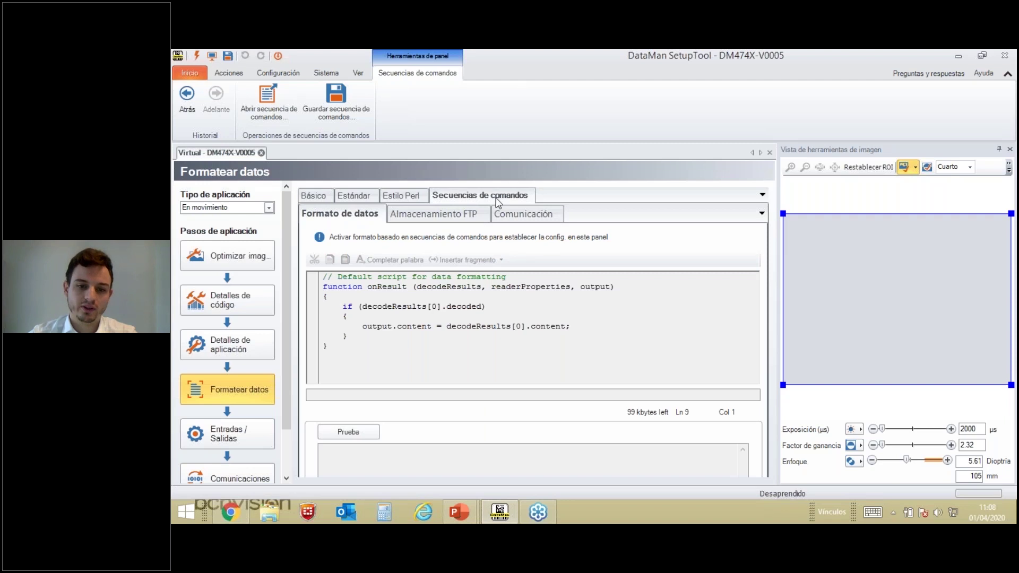
pyautogui.moveTo(324, 306); pyautogui.dragTo(356, 348)
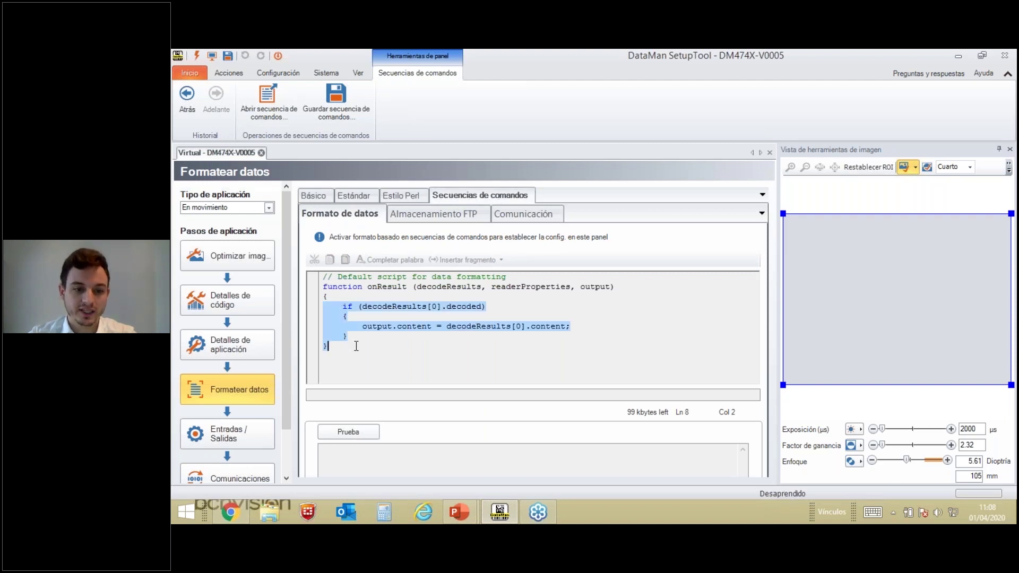
pyautogui.click(355, 349)
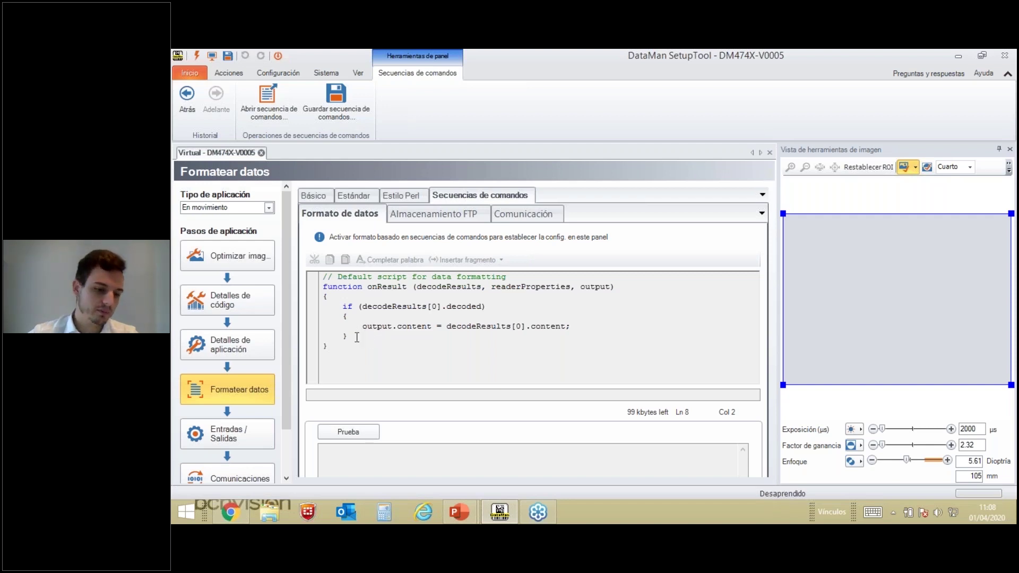
pyautogui.click(350, 339)
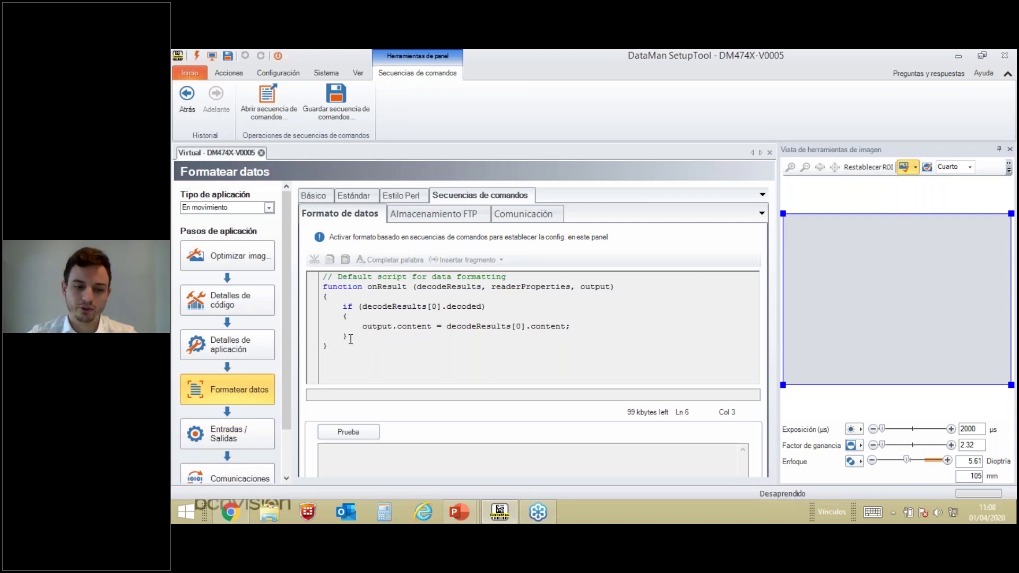
# Examine the reader's input and output configuration, comparing the output events with the input actions.
pyautogui.click(234, 435)
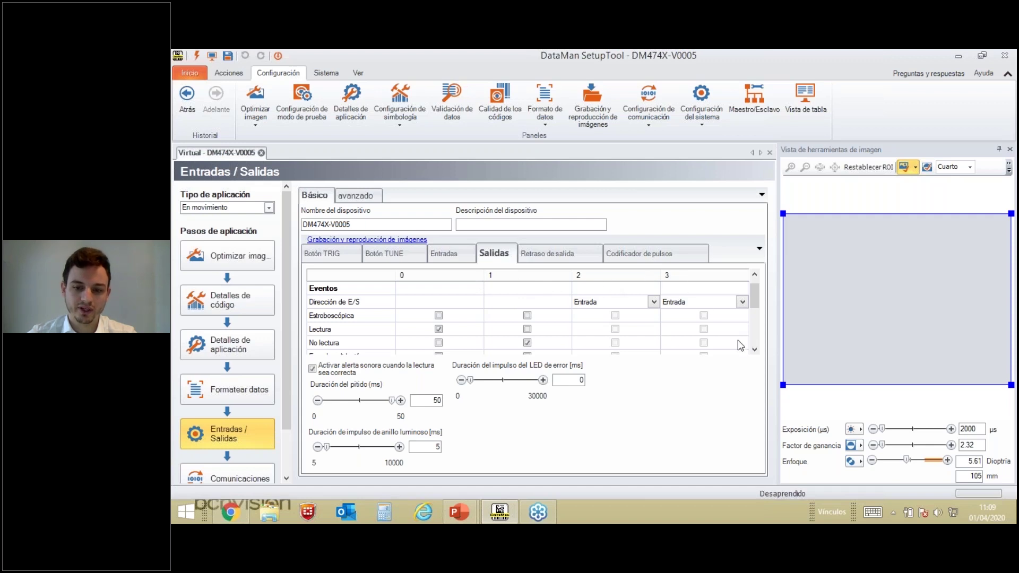
pyautogui.click(756, 340)
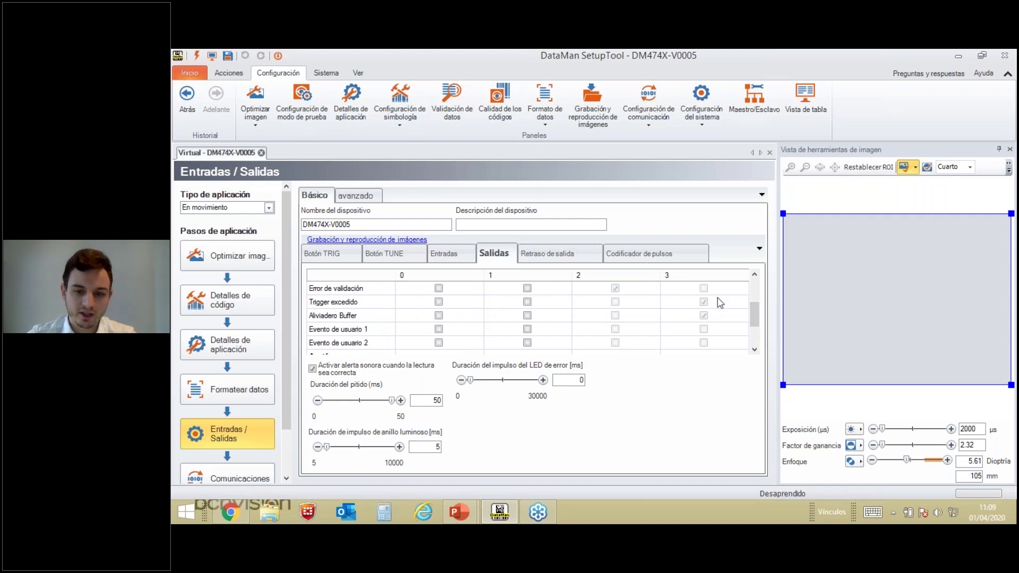
pyautogui.click(754, 291)
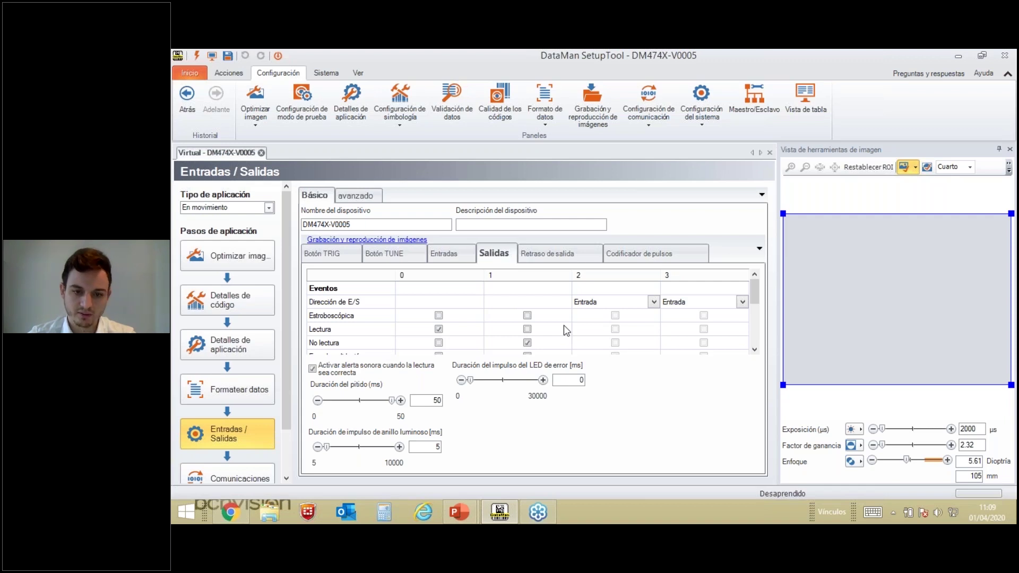
pyautogui.click(451, 257)
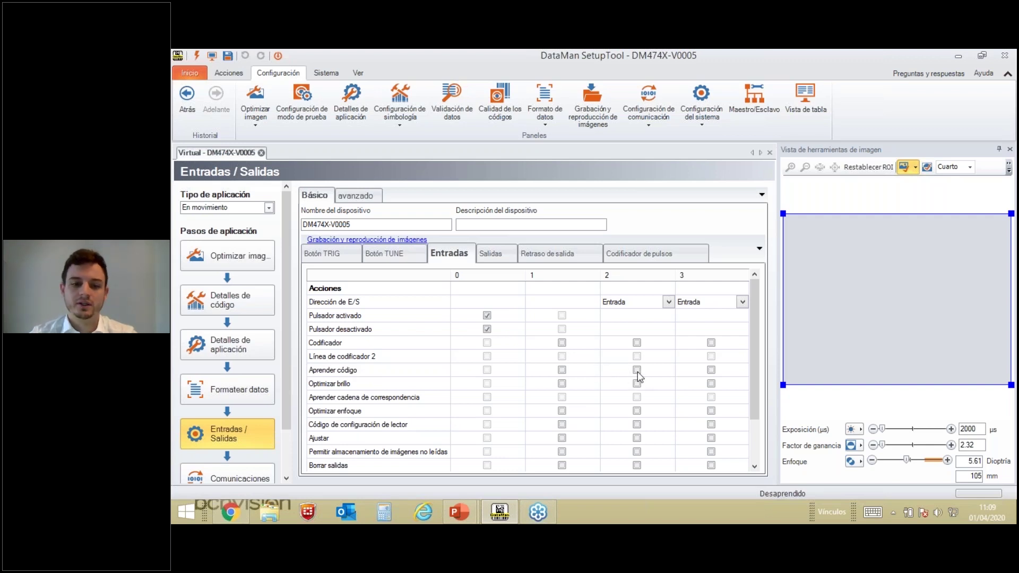
pyautogui.click(511, 257)
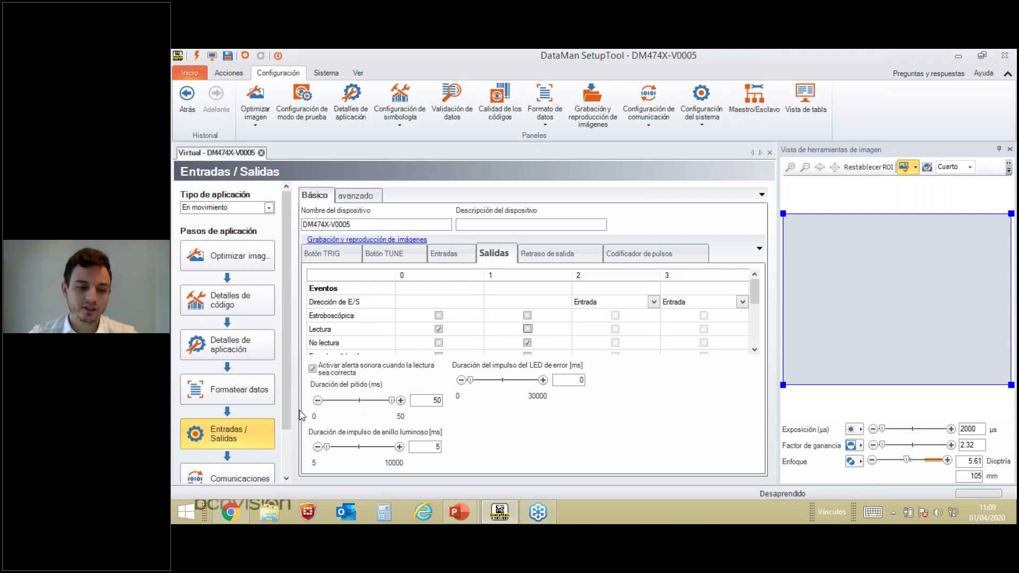
# Examine the reader's Ethernet communication settings, then request saving the configuration to the reader and cancel it.
pyautogui.scroll(-2, 293, 428)
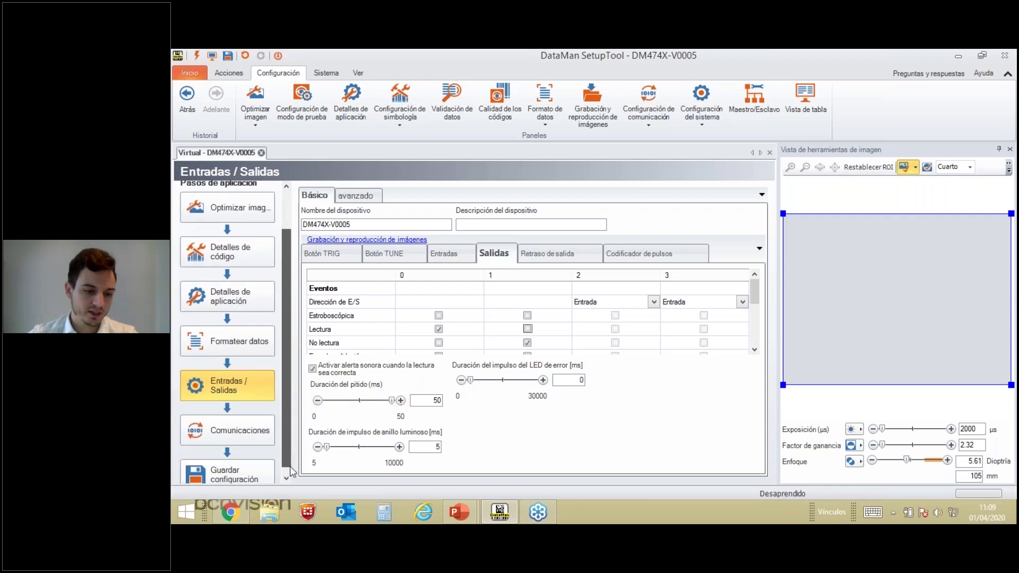
pyautogui.click(263, 429)
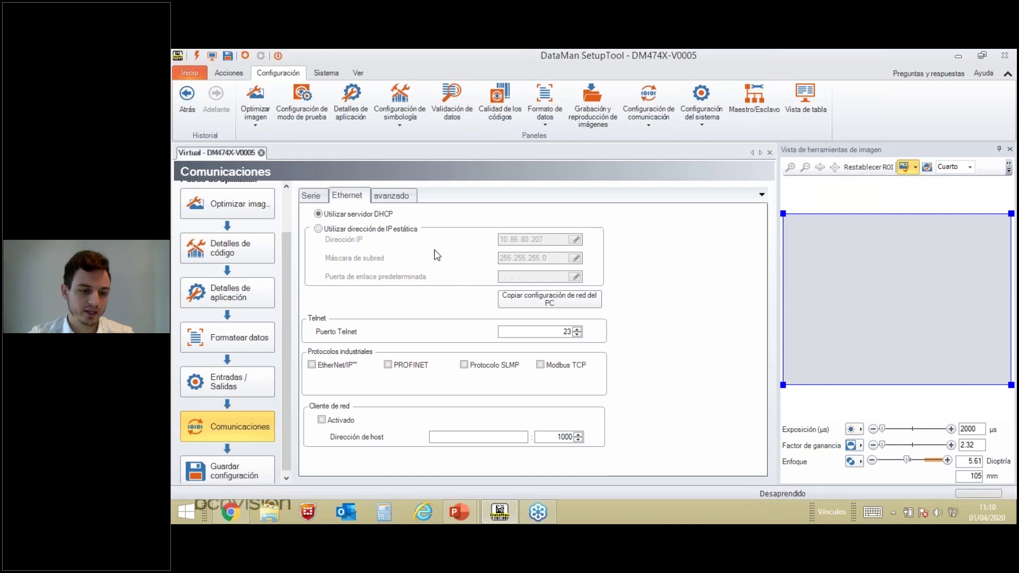
pyautogui.click(246, 462)
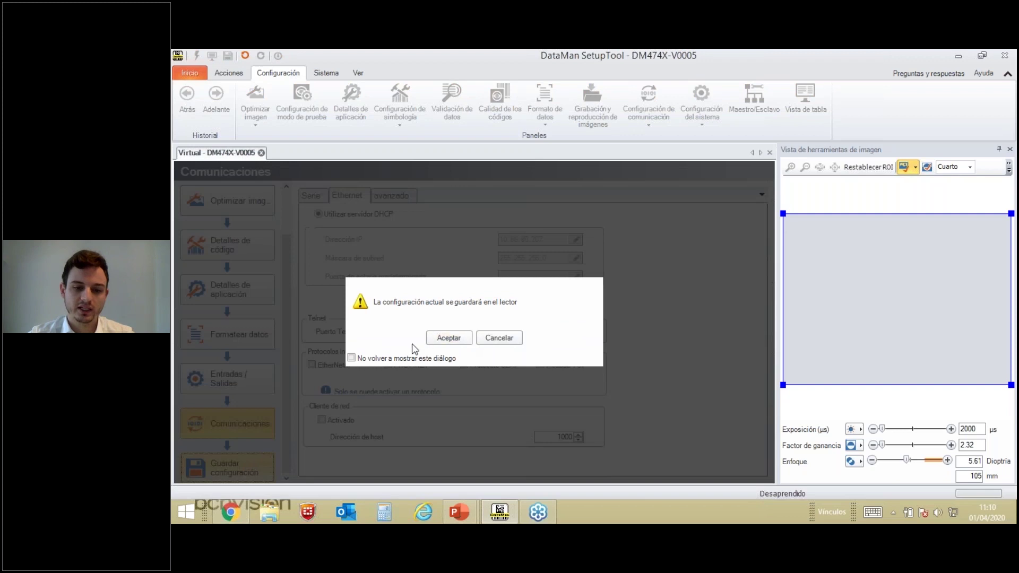
pyautogui.click(490, 338)
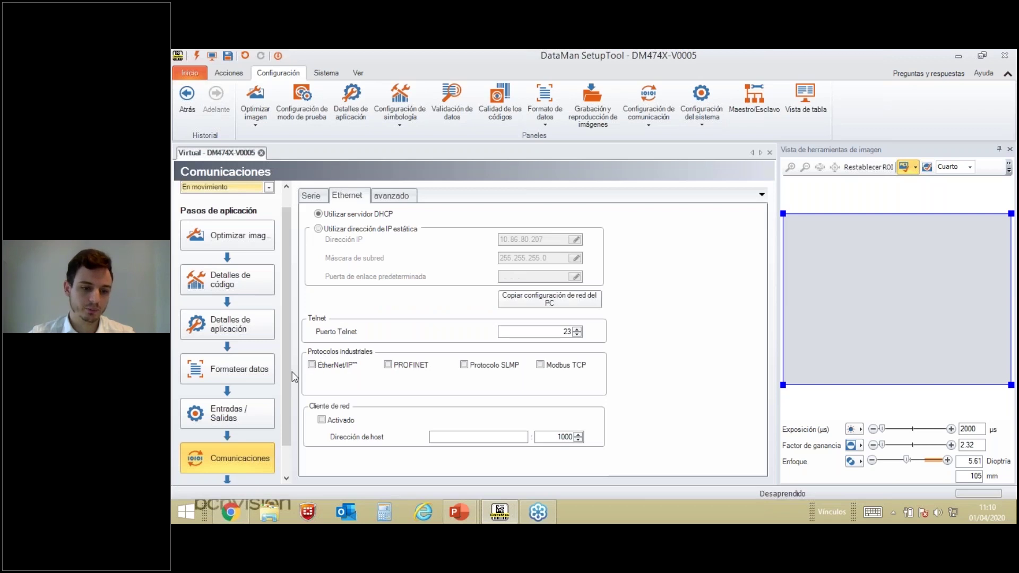
pyautogui.scroll(-1, 290, 385)
pyautogui.scroll(1, 289, 384)
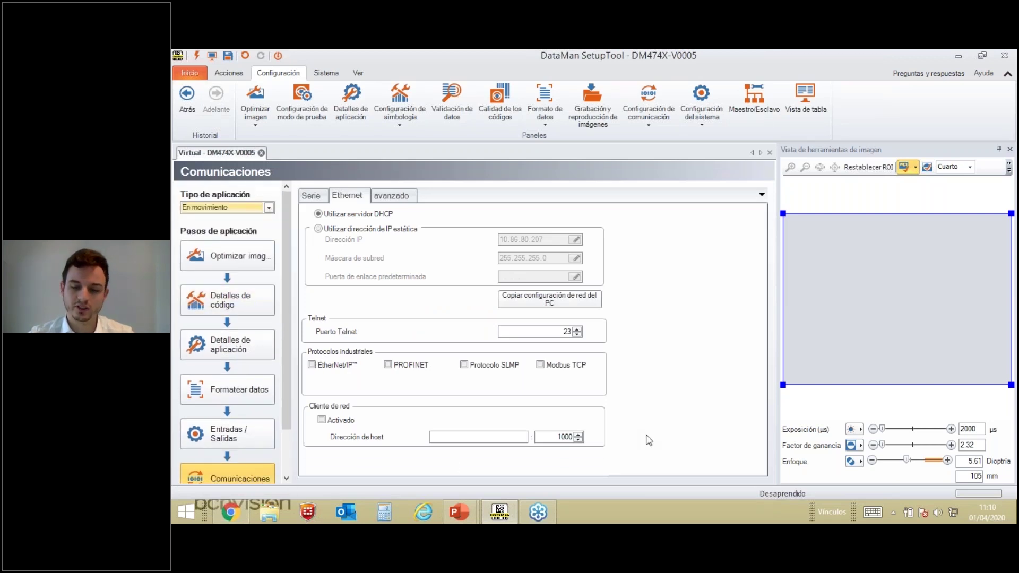
# Widen the image tools view and review the 1D data validation and code quality settings.
pyautogui.moveTo(776, 390); pyautogui.dragTo(725, 391)
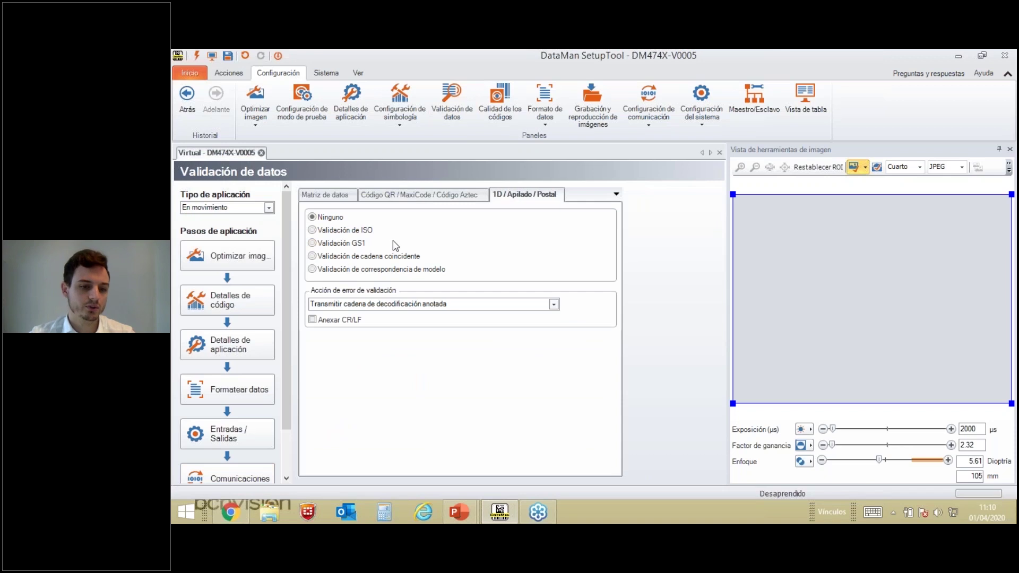
pyautogui.click(368, 259)
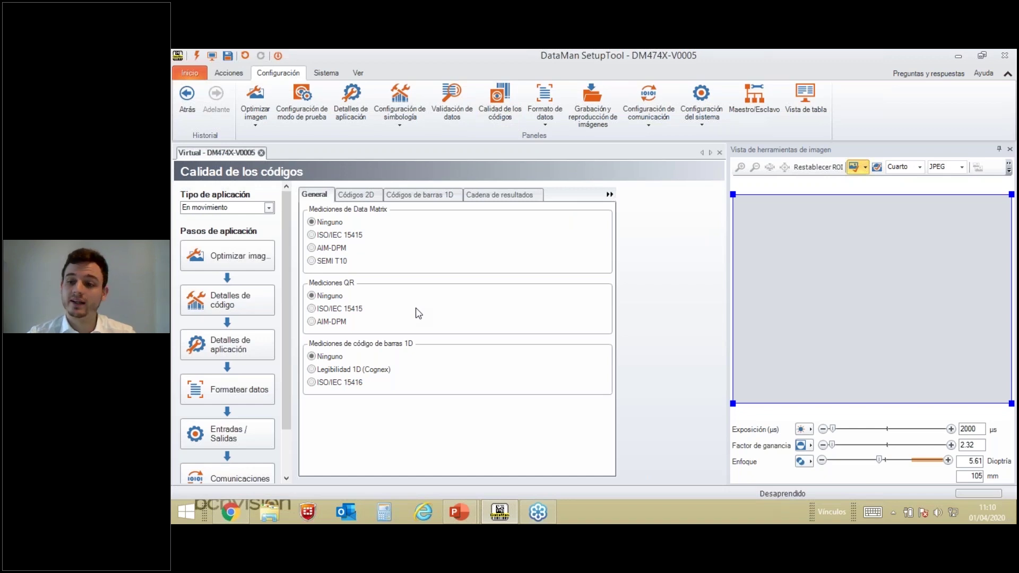
# Display the results history and the code quality evaluation alongside the reader's settings.
pyautogui.click(358, 73)
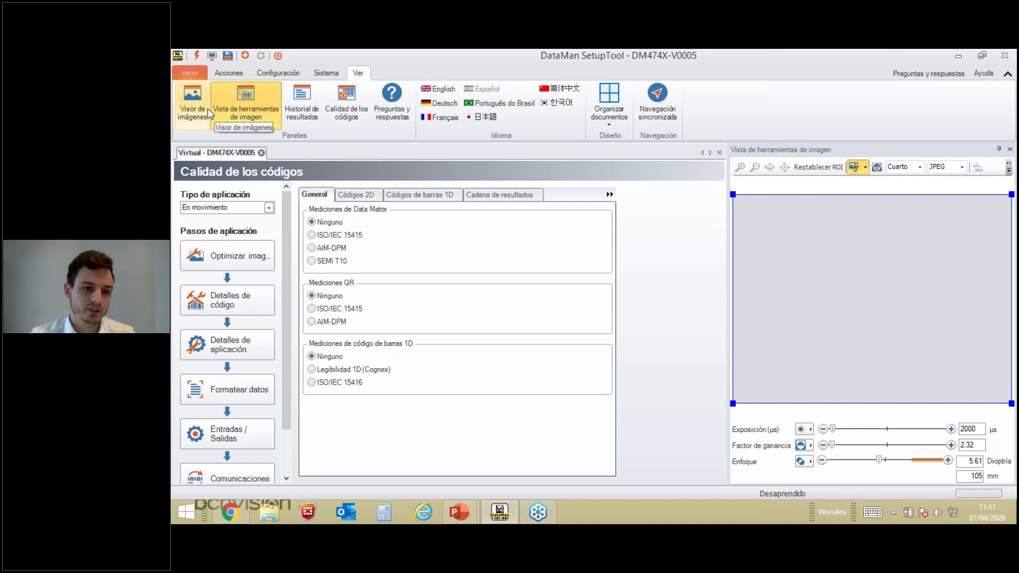
pyautogui.click(294, 114)
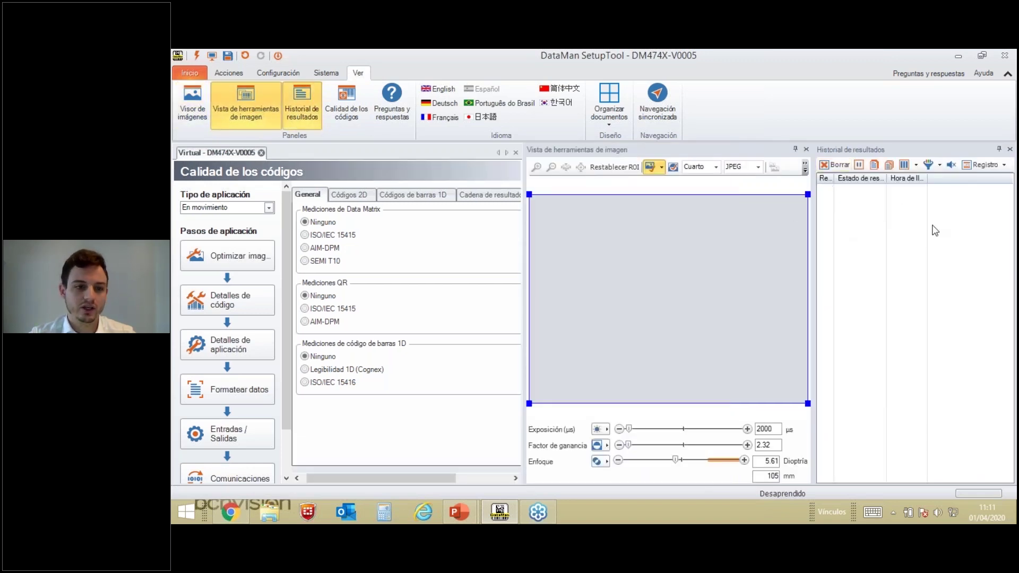
pyautogui.click(348, 117)
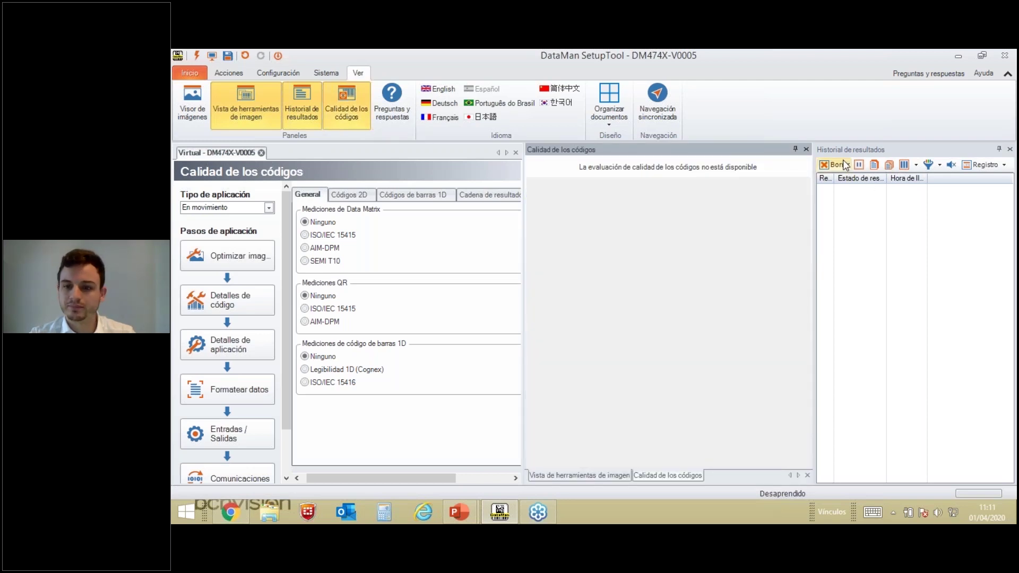
pyautogui.click(496, 313)
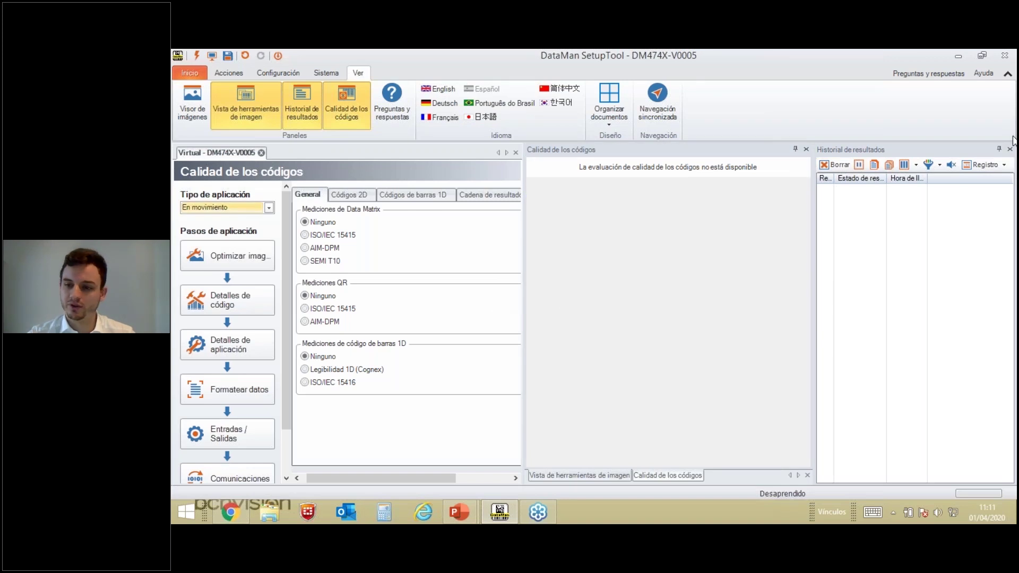